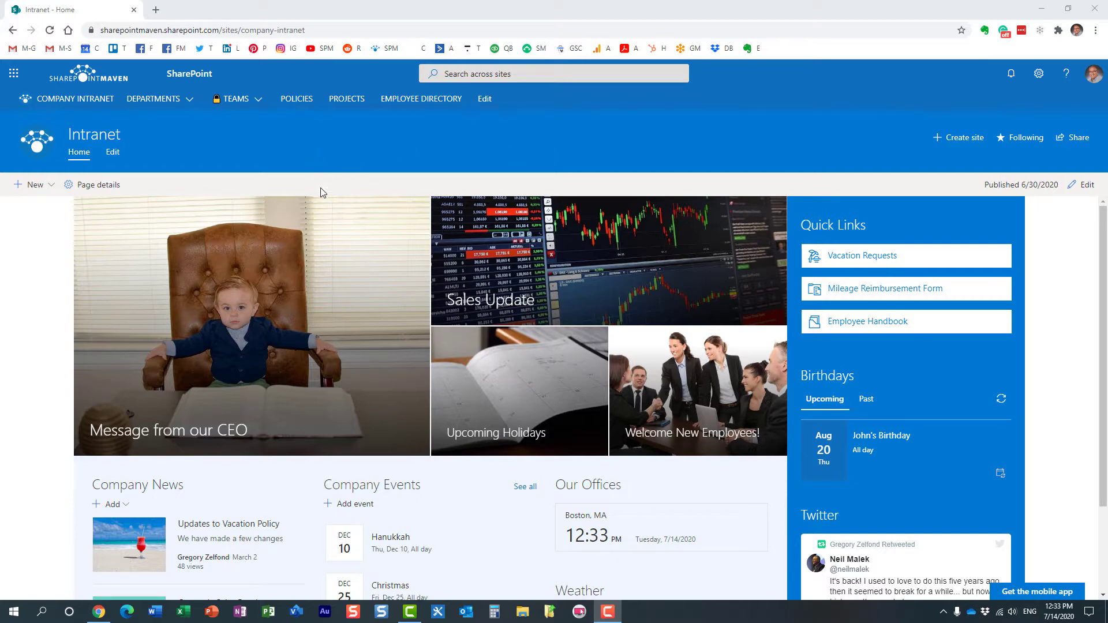
Step: Scroll down the company Intranet home page and back up to the top
{"action": "scroll", "coordinate": [381, 278], "scroll_direction": "down", "scroll_amount": 2}
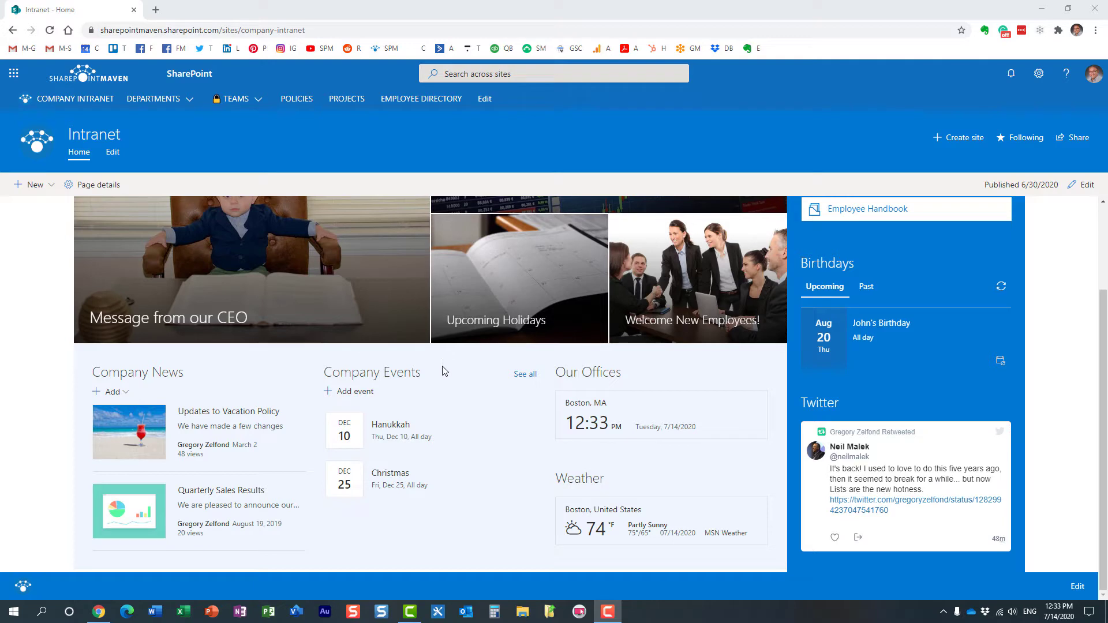
{"action": "left_click", "coordinate": [434, 148]}
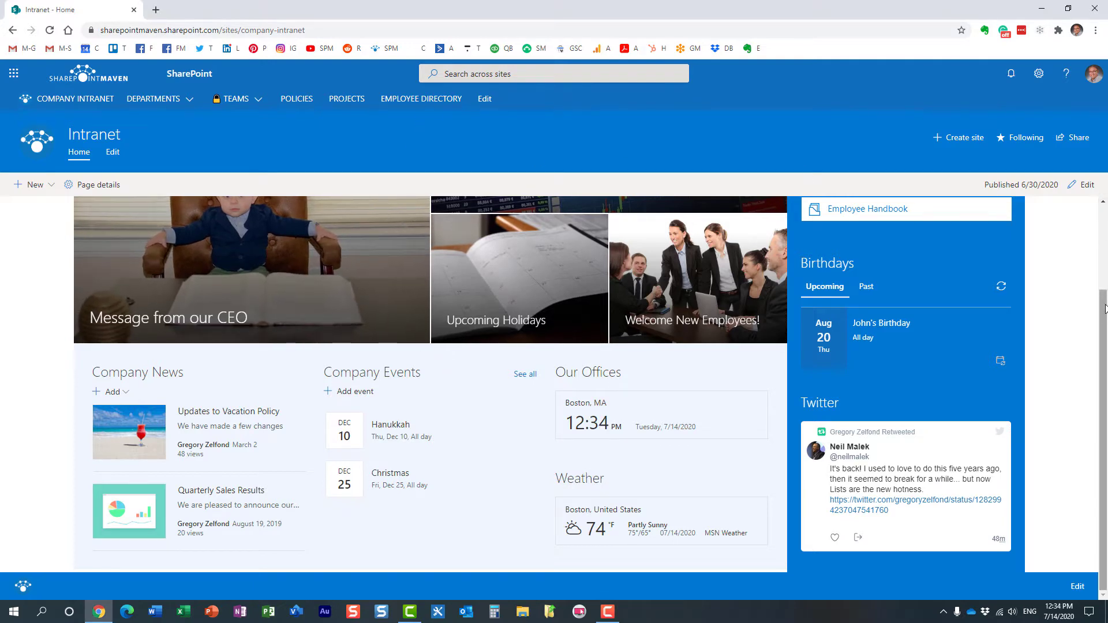
{"action": "scroll", "coordinate": [438, 208], "scroll_direction": "up", "scroll_amount": 2}
Step: Go to the HR Team site from the TEAMS menu and put its home page into edit mode
{"action": "left_click", "coordinate": [237, 98]}
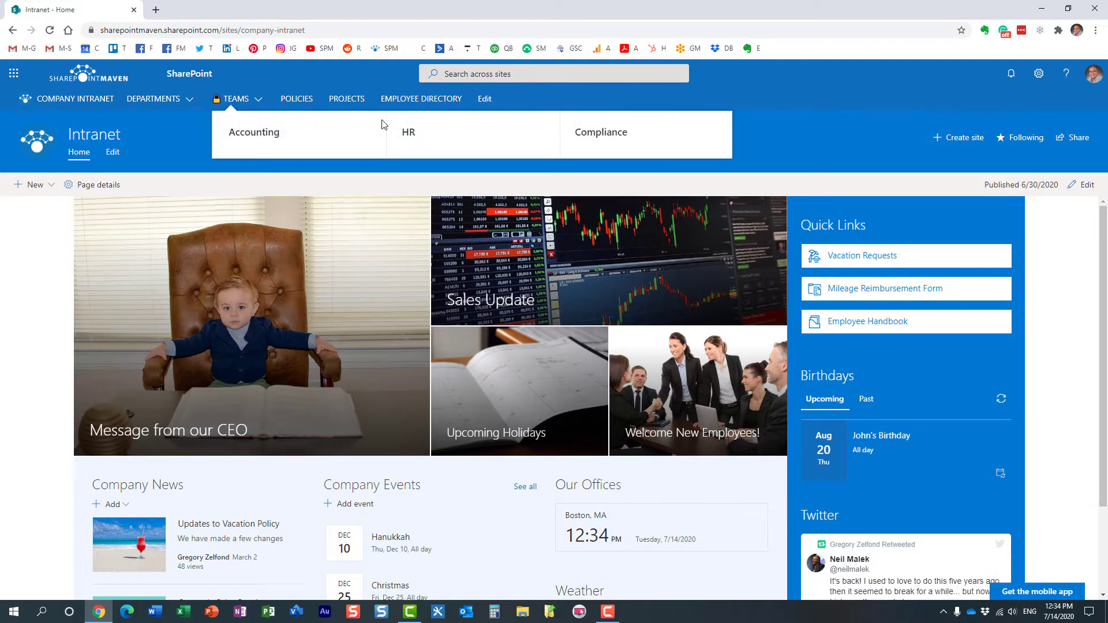
{"action": "left_click", "coordinate": [411, 134]}
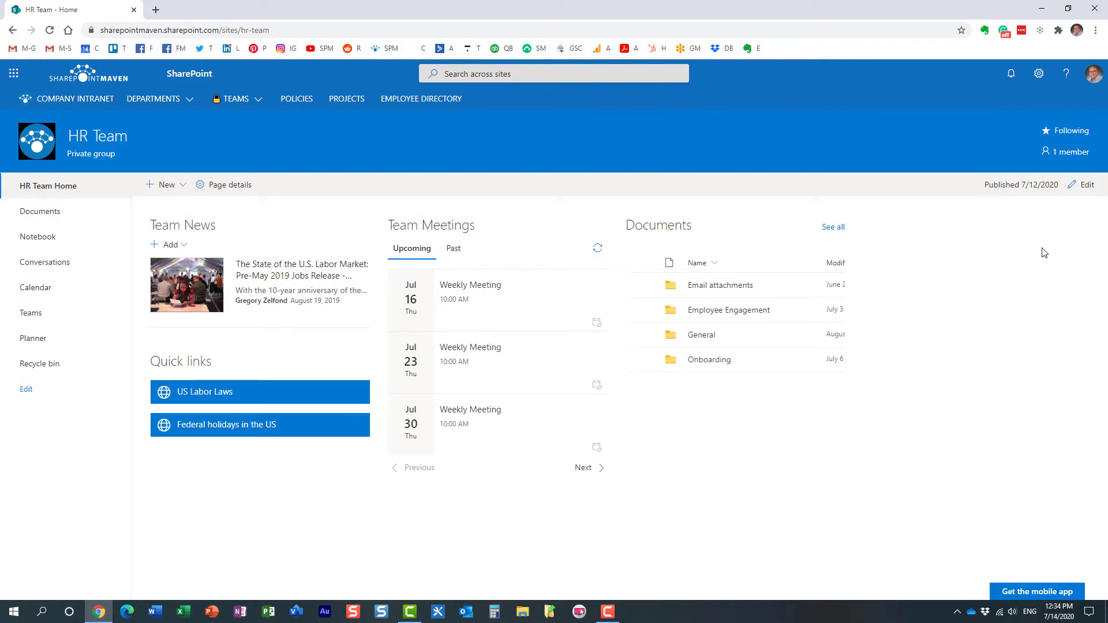
{"action": "left_click", "coordinate": [1087, 186]}
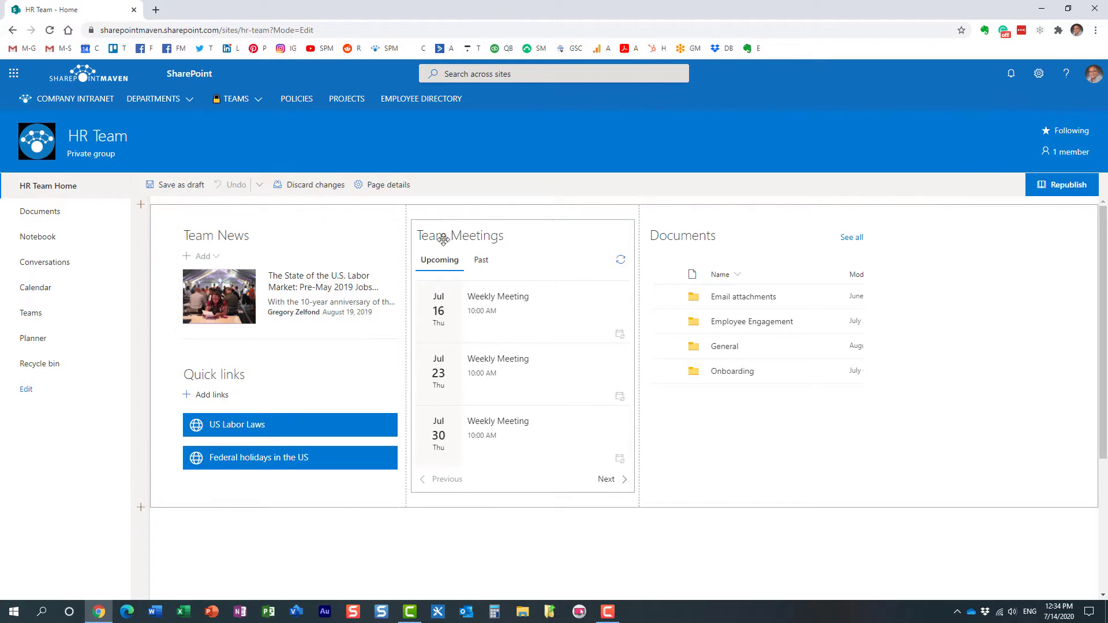
Step: Change the section holding Team Meetings to a two-column layout
{"action": "left_click", "coordinate": [493, 218]}
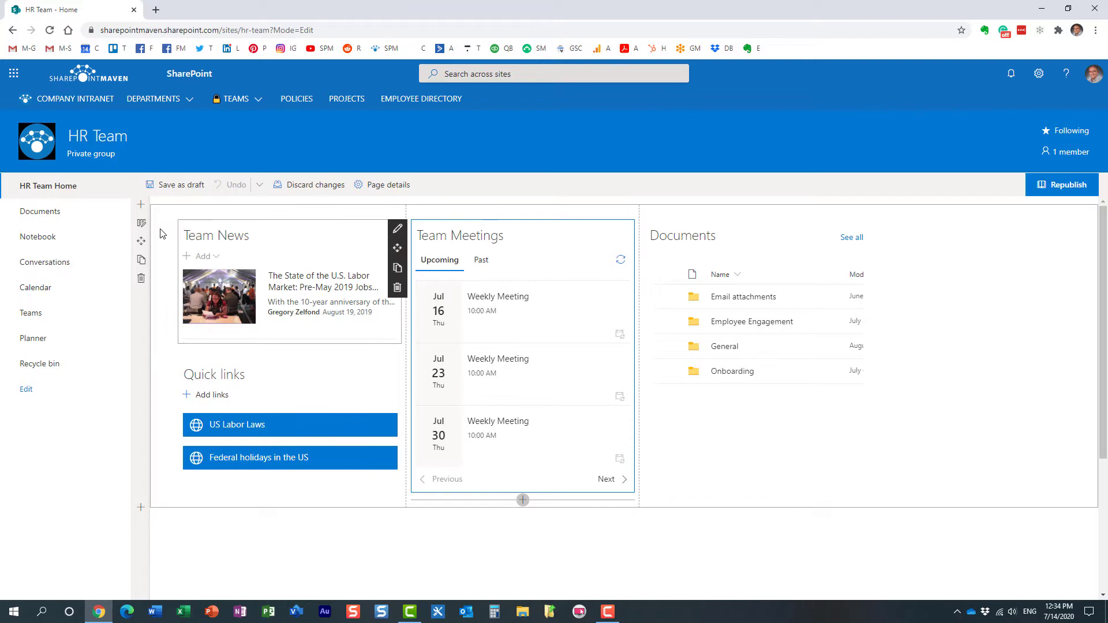
{"action": "left_click", "coordinate": [141, 223]}
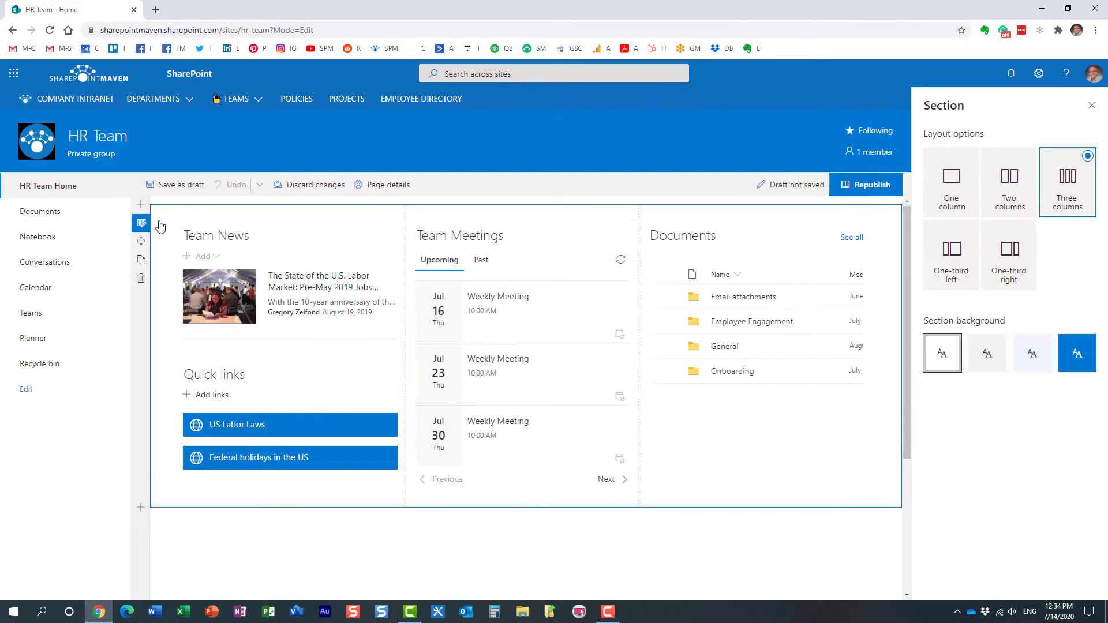
{"action": "left_click", "coordinate": [1020, 176]}
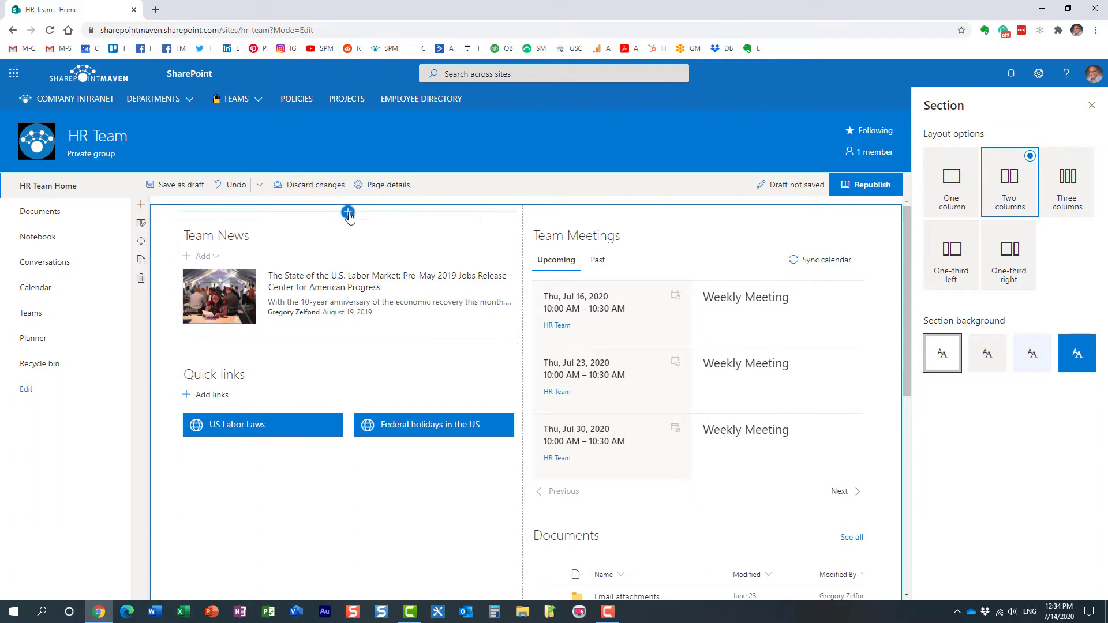
Step: Add a Text web part reading 'Hello' atop the left column and move Quick links to the right column top
{"action": "left_click", "coordinate": [348, 212]}
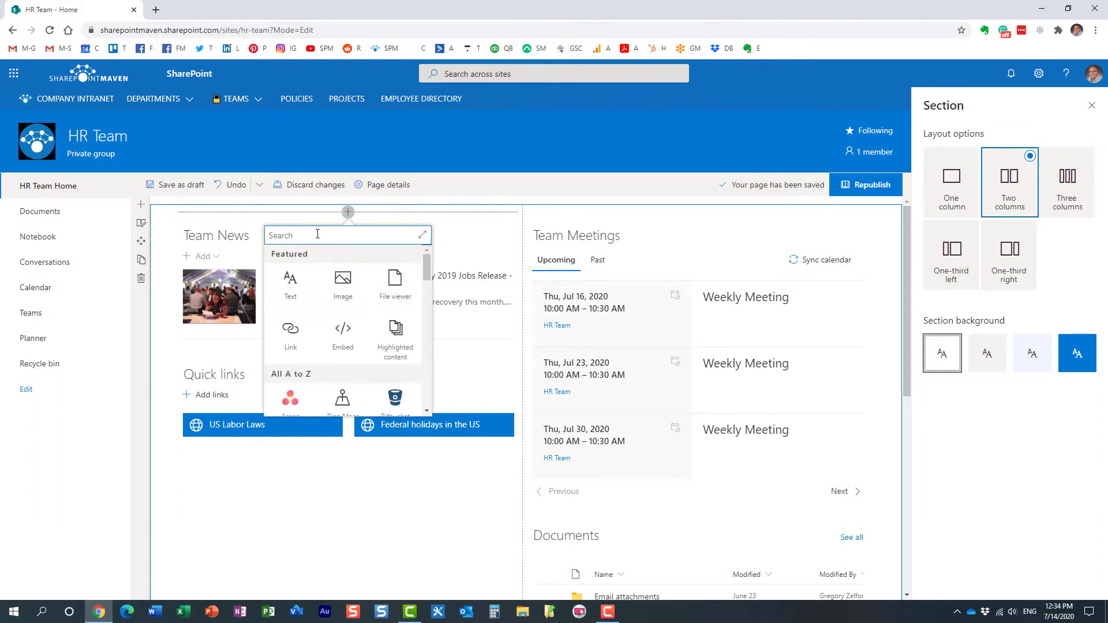
{"action": "left_click", "coordinate": [291, 282]}
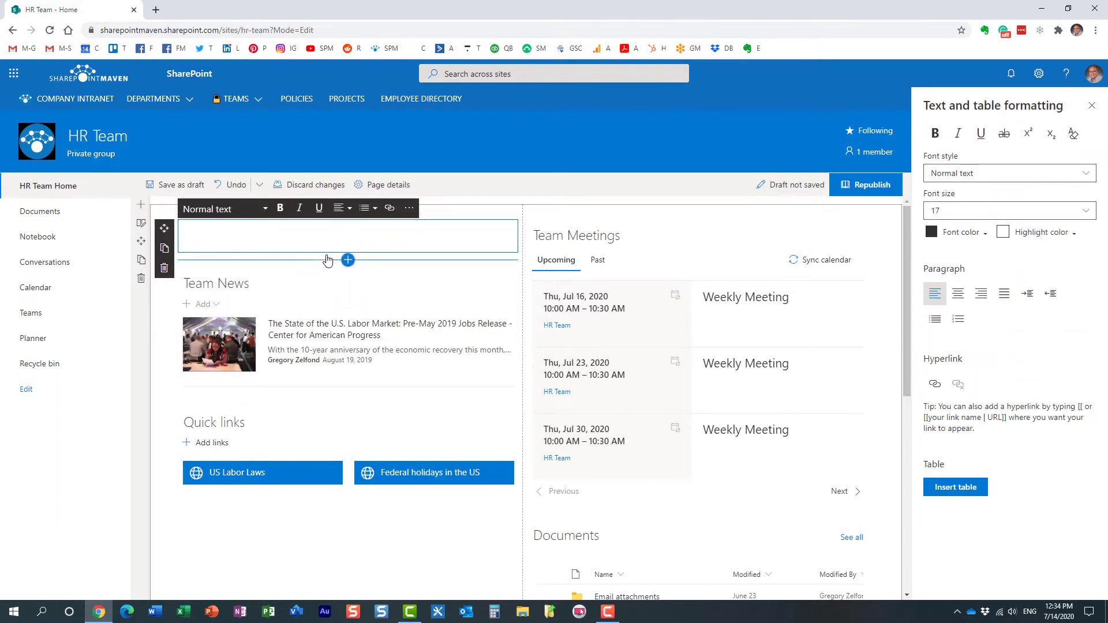
{"action": "type", "text": "Hello"}
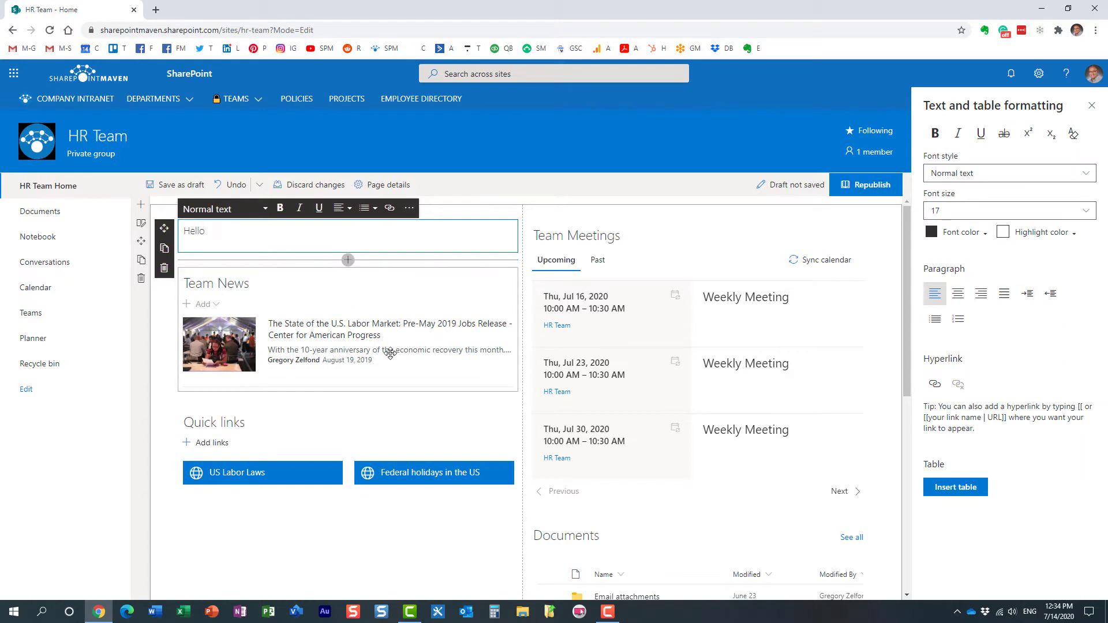
{"action": "left_click", "coordinate": [232, 420]}
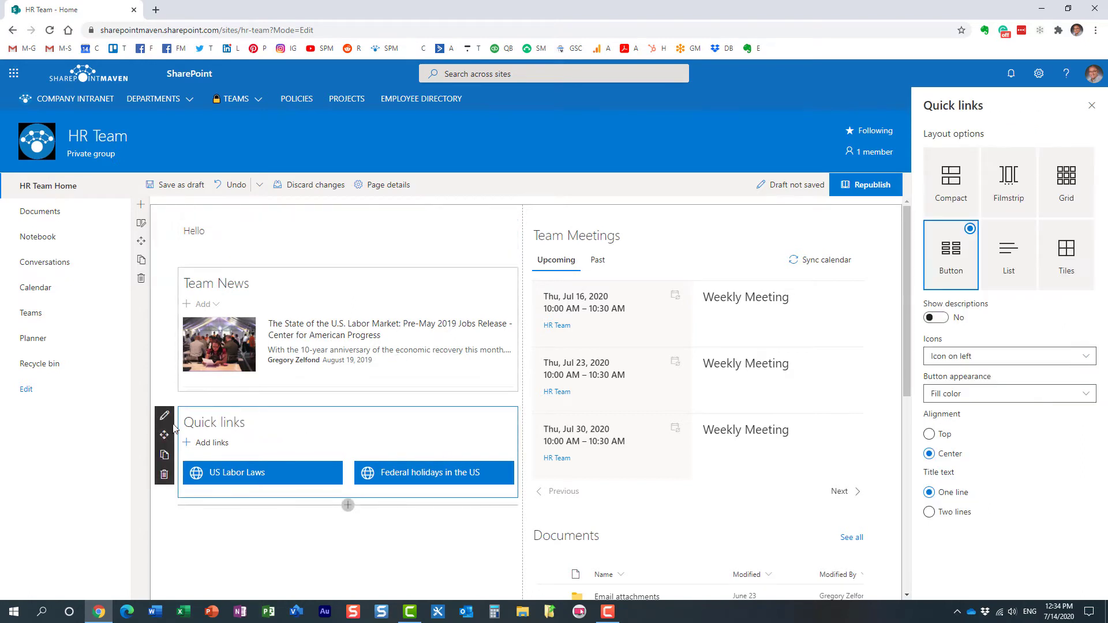
{"action": "left_click_drag", "start_coordinate": [164, 435], "coordinate": [606, 226]}
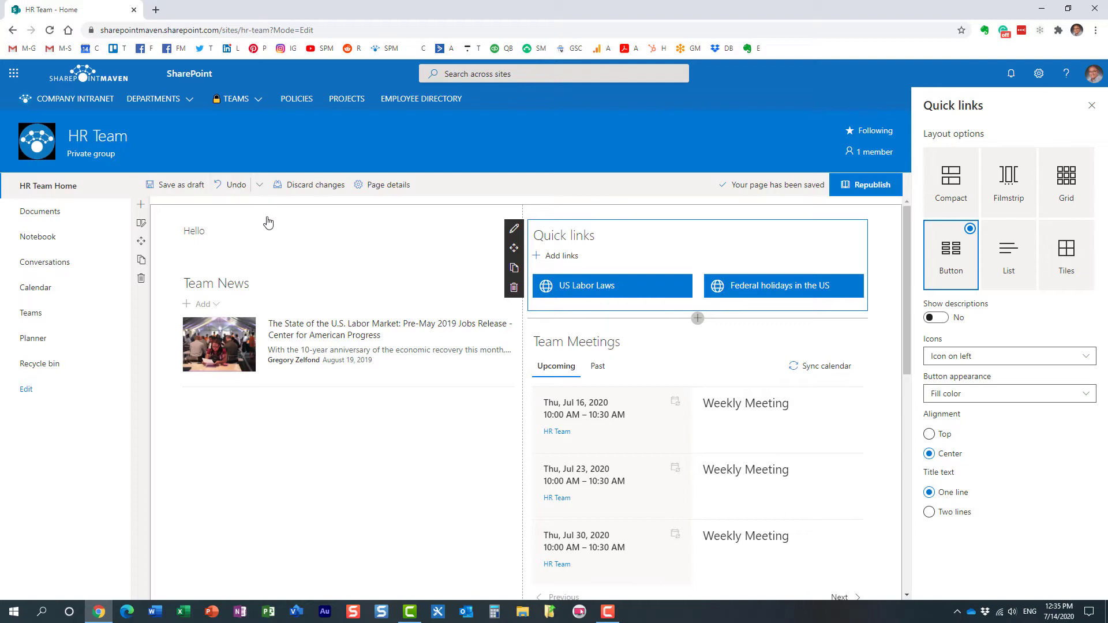
Step: Undo the Quick links move, the typed 'Hello' letters, and the empty Text web part
{"action": "left_click", "coordinate": [235, 186]}
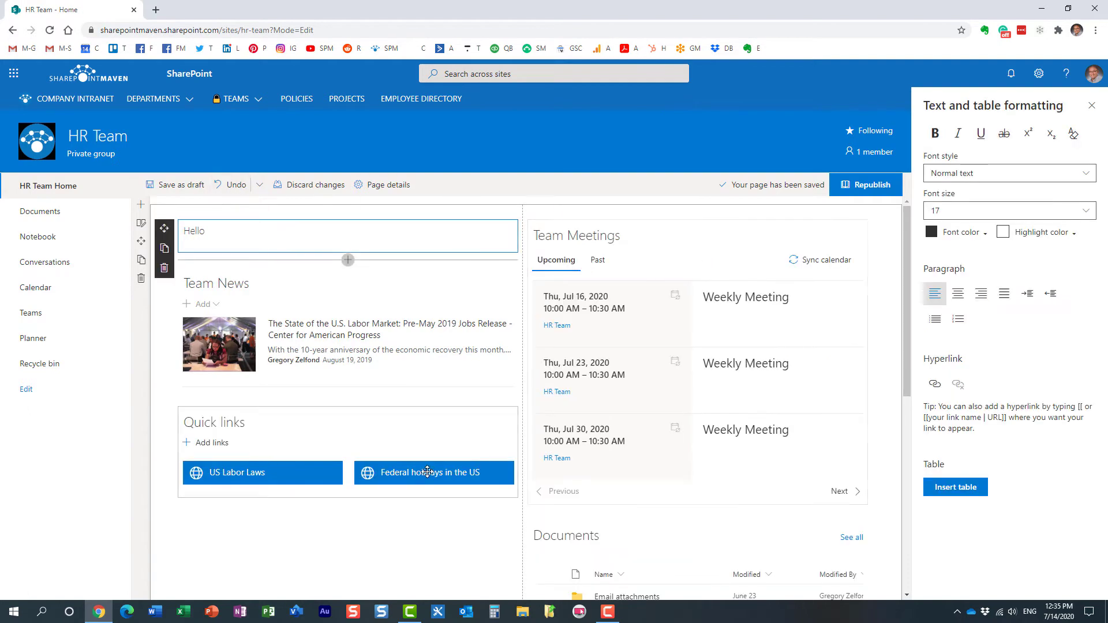
{"action": "left_click", "coordinate": [235, 186]}
{"action": "left_click", "coordinate": [236, 186]}
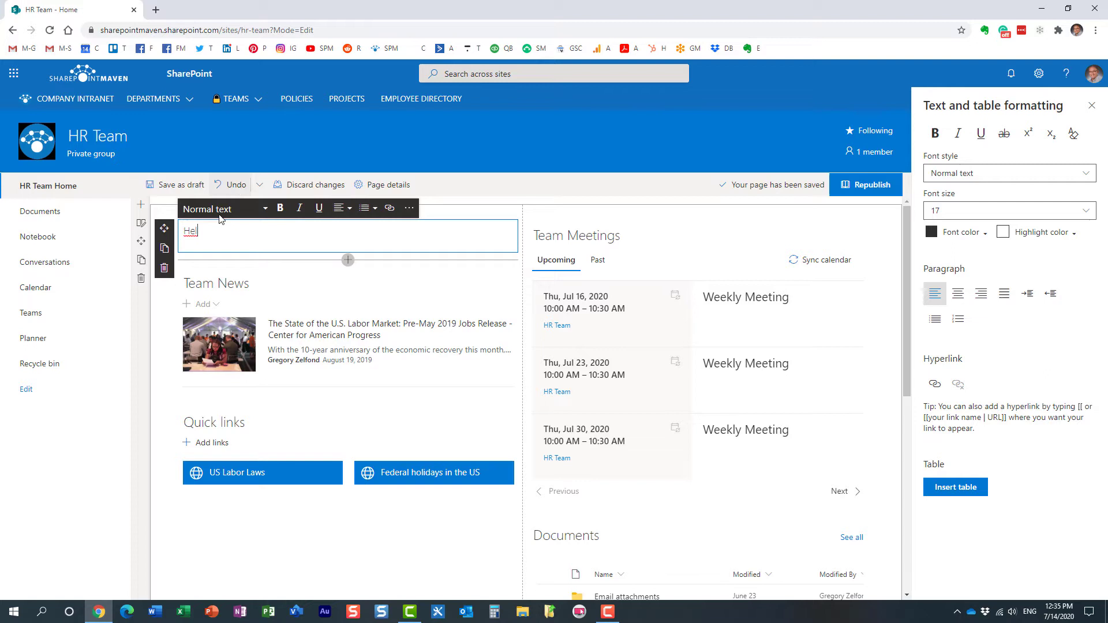
{"action": "left_click", "coordinate": [230, 185]}
{"action": "left_click", "coordinate": [230, 186]}
{"action": "left_click", "coordinate": [230, 186]}
{"action": "left_click", "coordinate": [230, 186]}
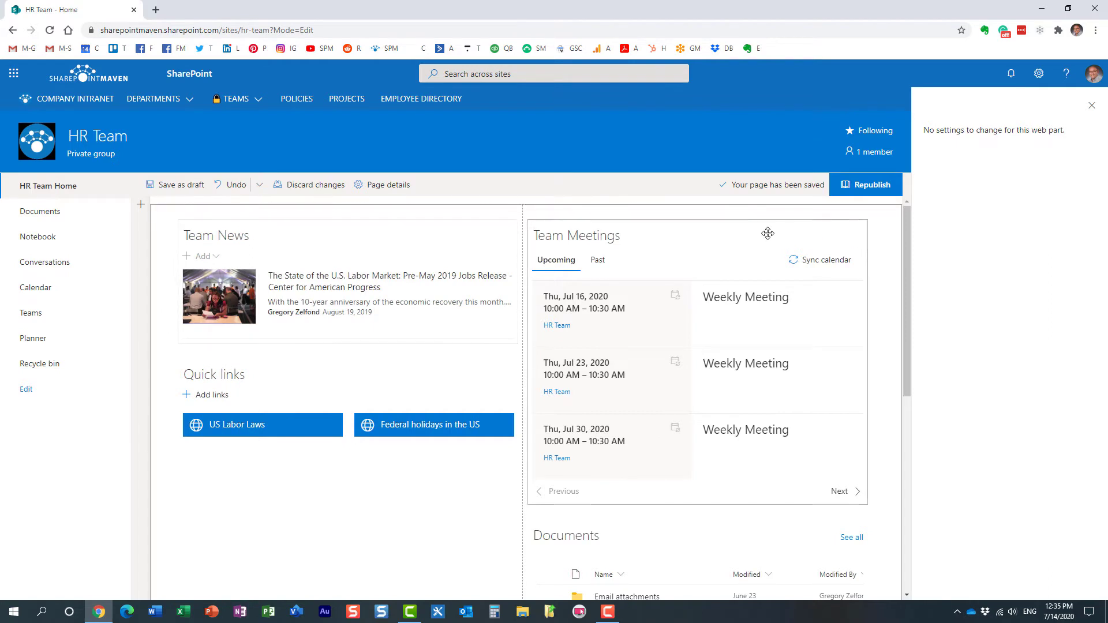
Step: Republish the two-column HR Team home page, reopen it for editing, and begin discarding the edits
{"action": "left_click", "coordinate": [863, 185]}
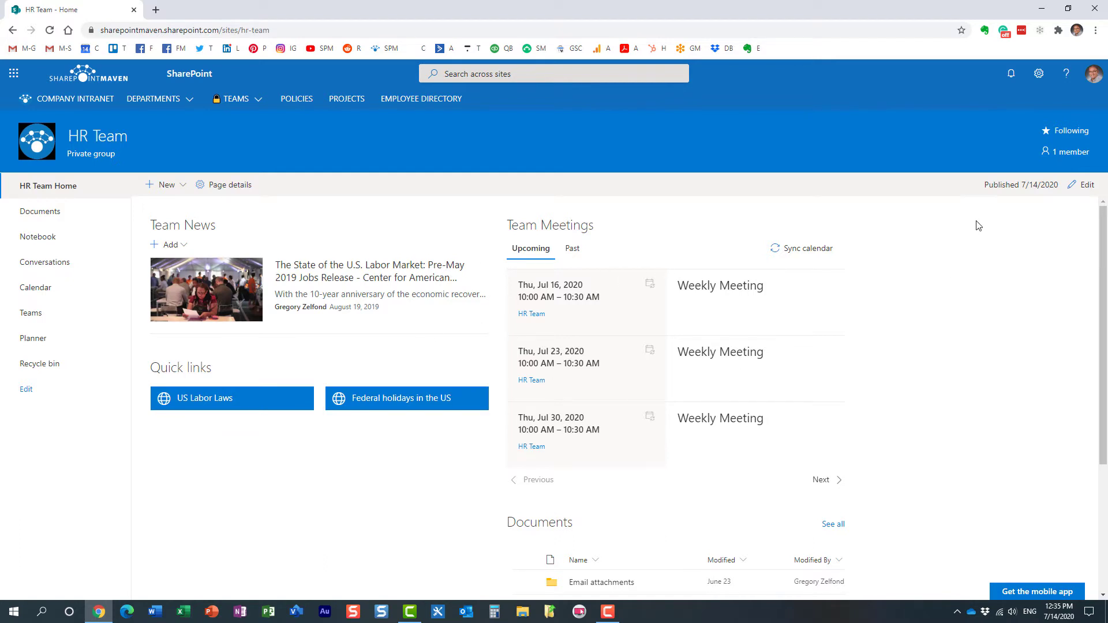
{"action": "left_click", "coordinate": [1085, 188]}
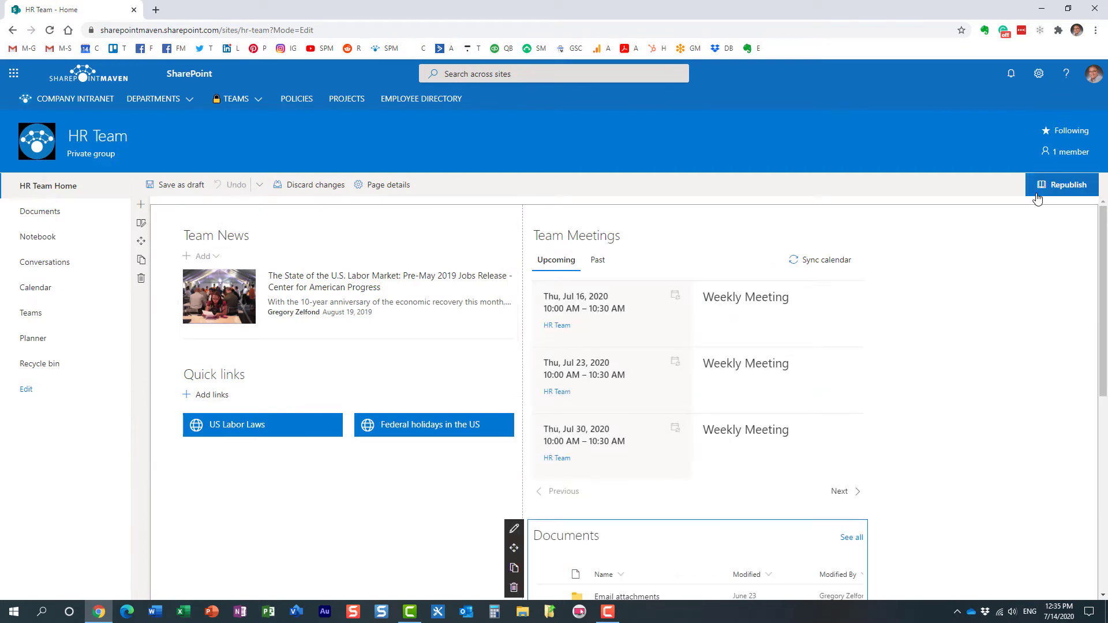
{"action": "left_click", "coordinate": [304, 184]}
Step: Confirm discarding the pending edits so the page leaves edit mode
{"action": "left_click", "coordinate": [562, 360]}
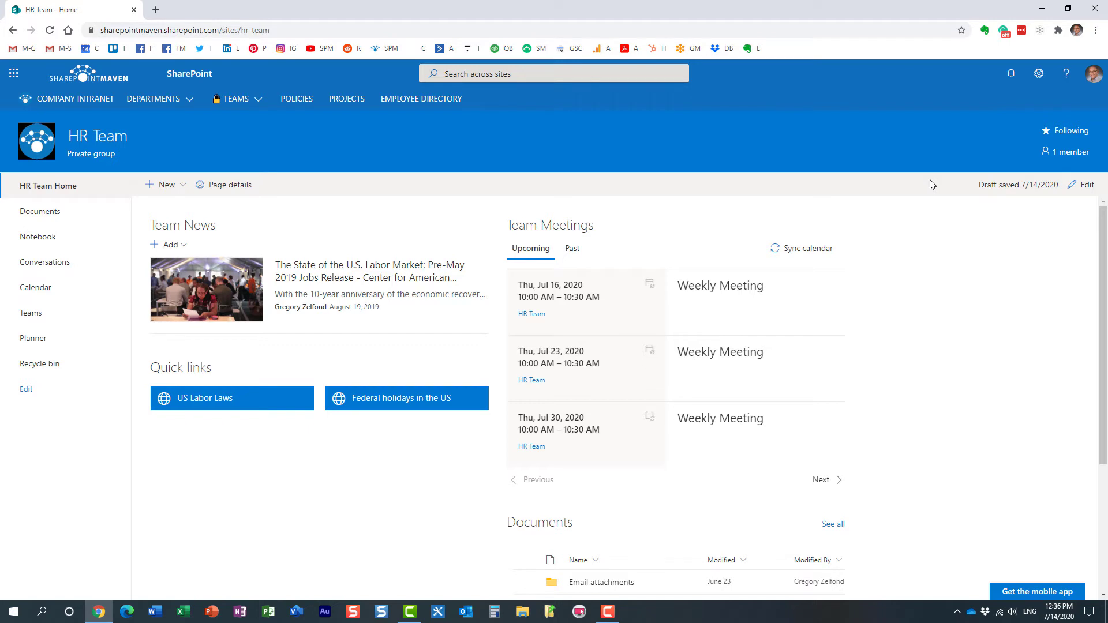
Step: Go to Site contents via the Settings gear and select Home.aspx in Site Pages
{"action": "left_click", "coordinate": [1038, 75]}
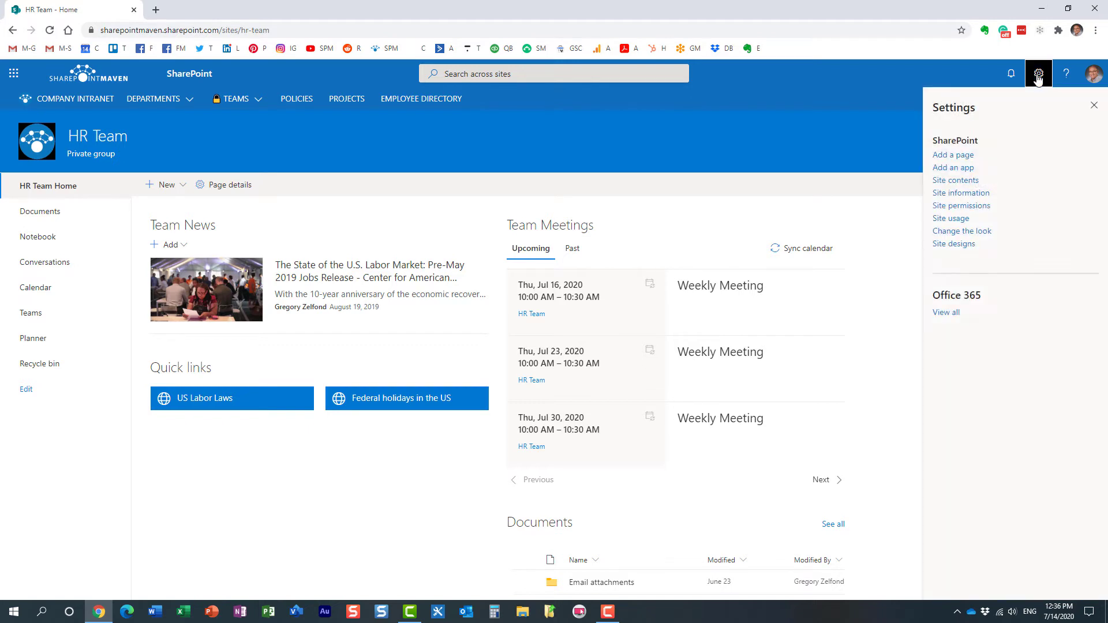
{"action": "left_click", "coordinate": [967, 180]}
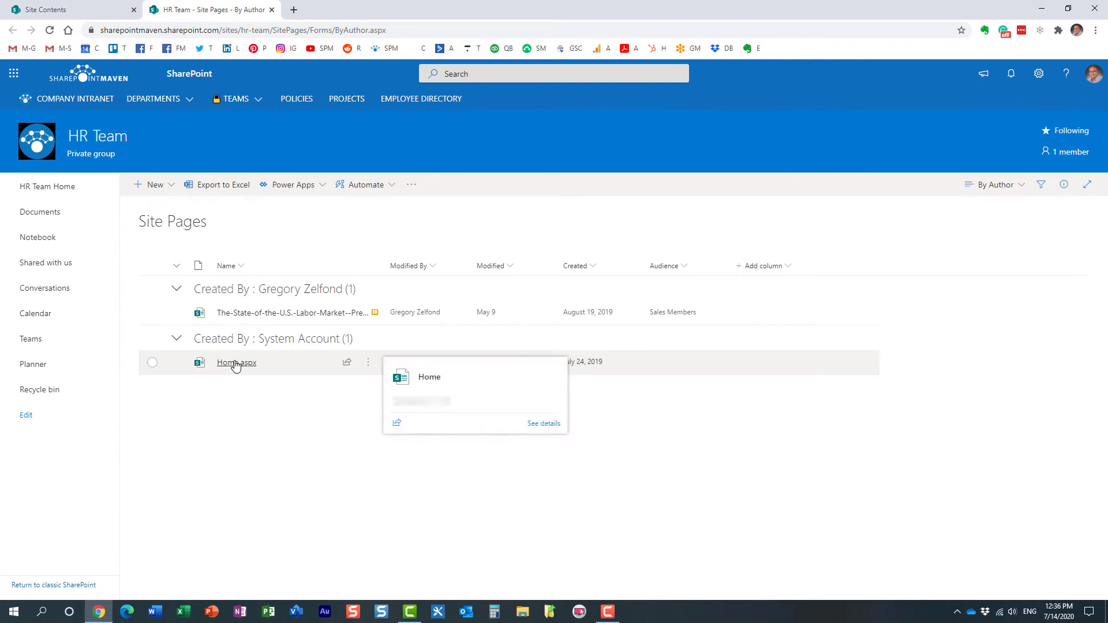
{"action": "left_click", "coordinate": [231, 369]}
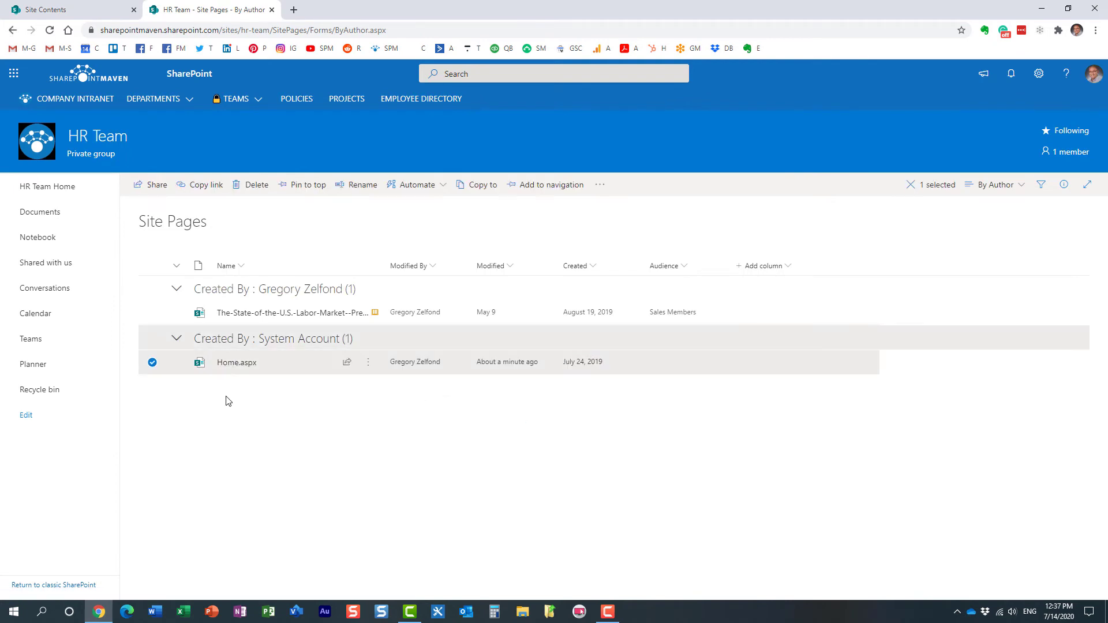
Step: Open the version history of Home.aspx, listing versions 53.0 back to 44.0
{"action": "right_click", "coordinate": [236, 364]}
{"action": "left_click", "coordinate": [302, 516]}
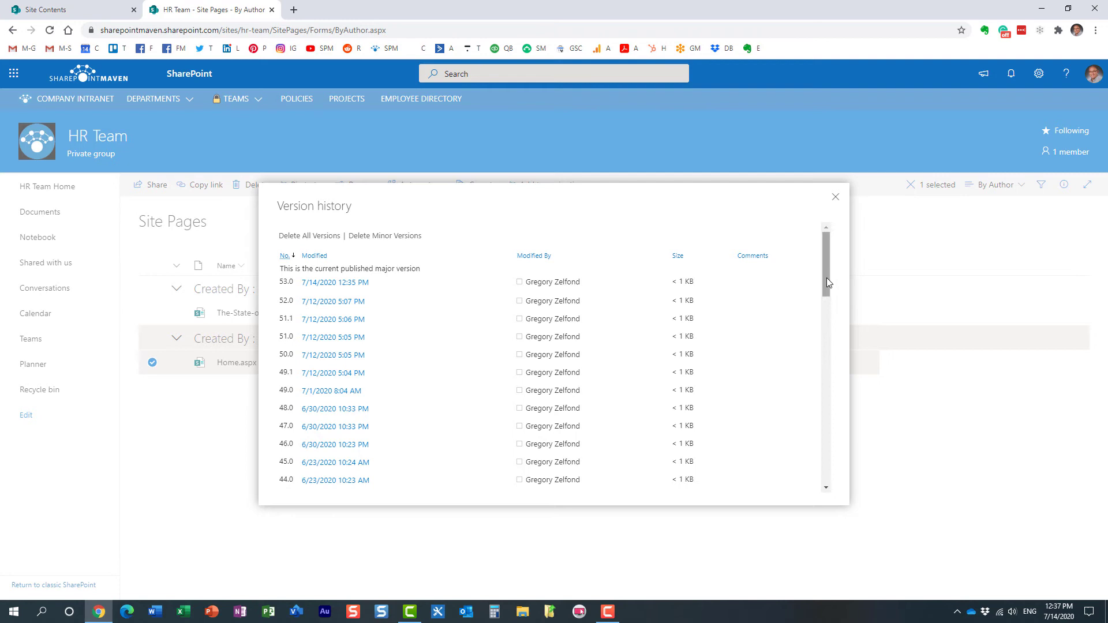
{"action": "left_click_drag", "start_coordinate": [826, 278], "coordinate": [799, 278]}
{"action": "mouse_move", "coordinate": [331, 310]}
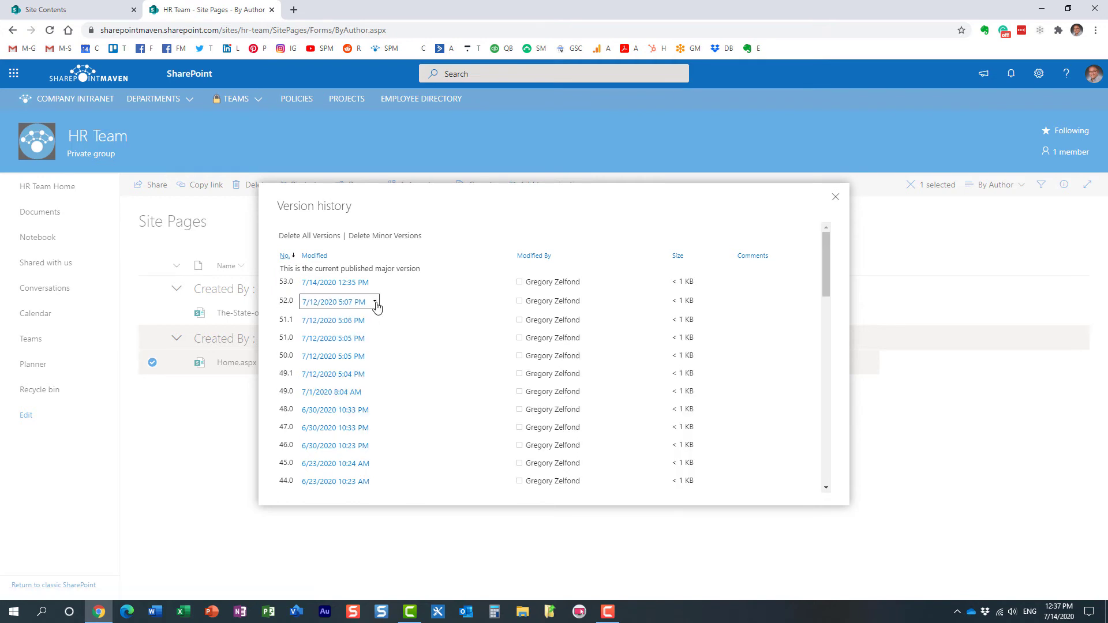
Step: Restore Home.aspx to version 52.0 and confirm replacing the current version
{"action": "left_click", "coordinate": [375, 303]}
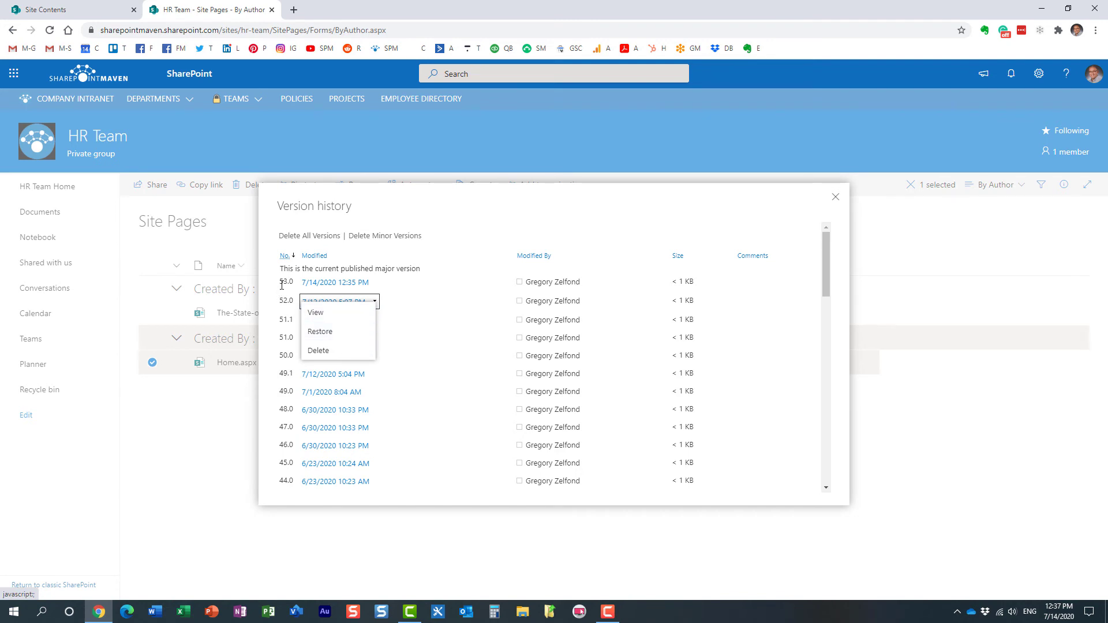
{"action": "left_click", "coordinate": [337, 332]}
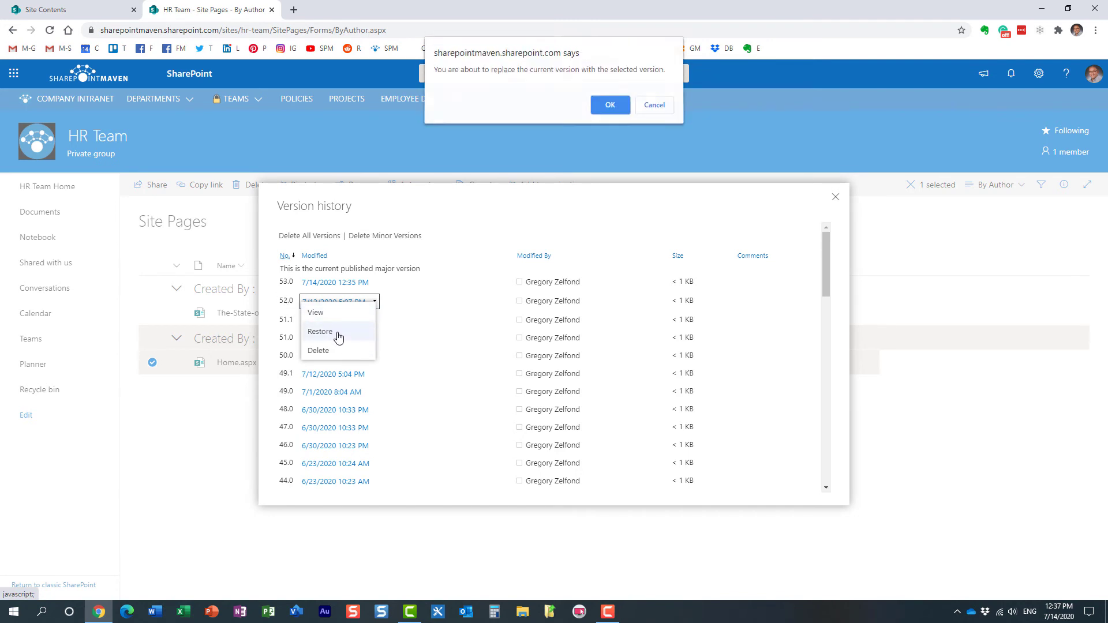
{"action": "left_click", "coordinate": [613, 107]}
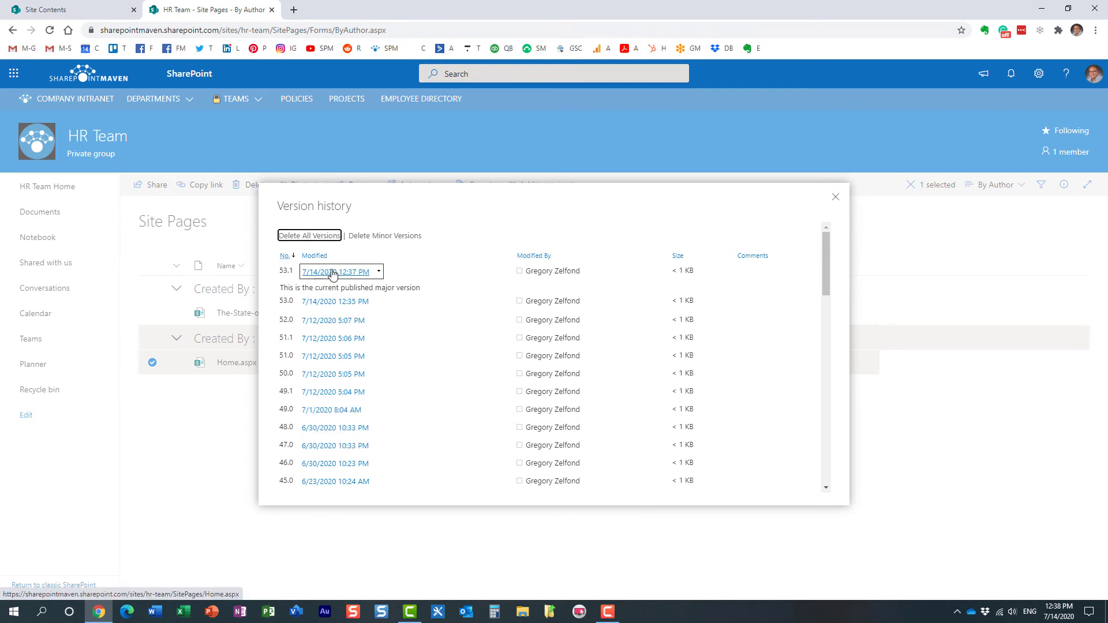
Step: Close Version history and return to HR Team Home, now showing the three-column draft
{"action": "left_click", "coordinate": [836, 200]}
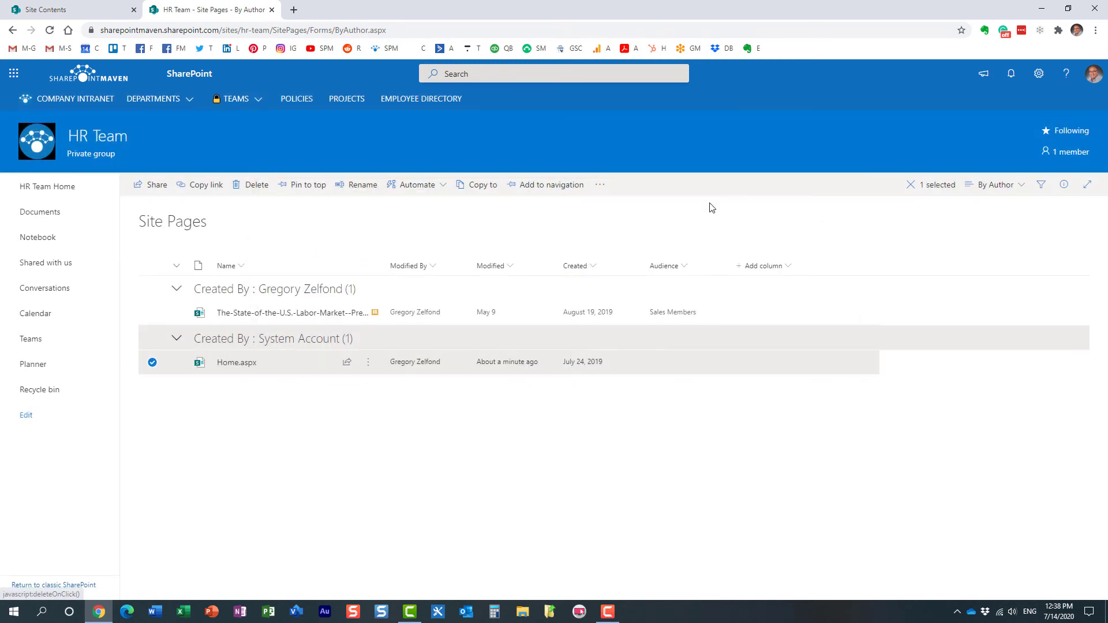
{"action": "left_click", "coordinate": [49, 191]}
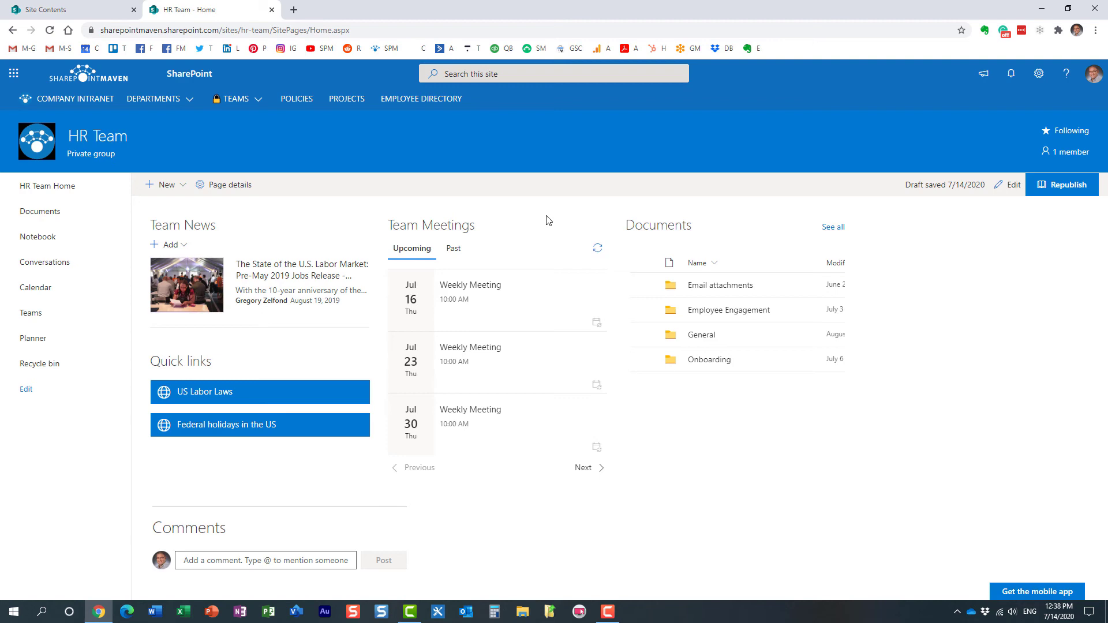
Step: Republish the restored three-column HR Team home page so the earlier version goes live again
{"action": "left_click", "coordinate": [1055, 194]}
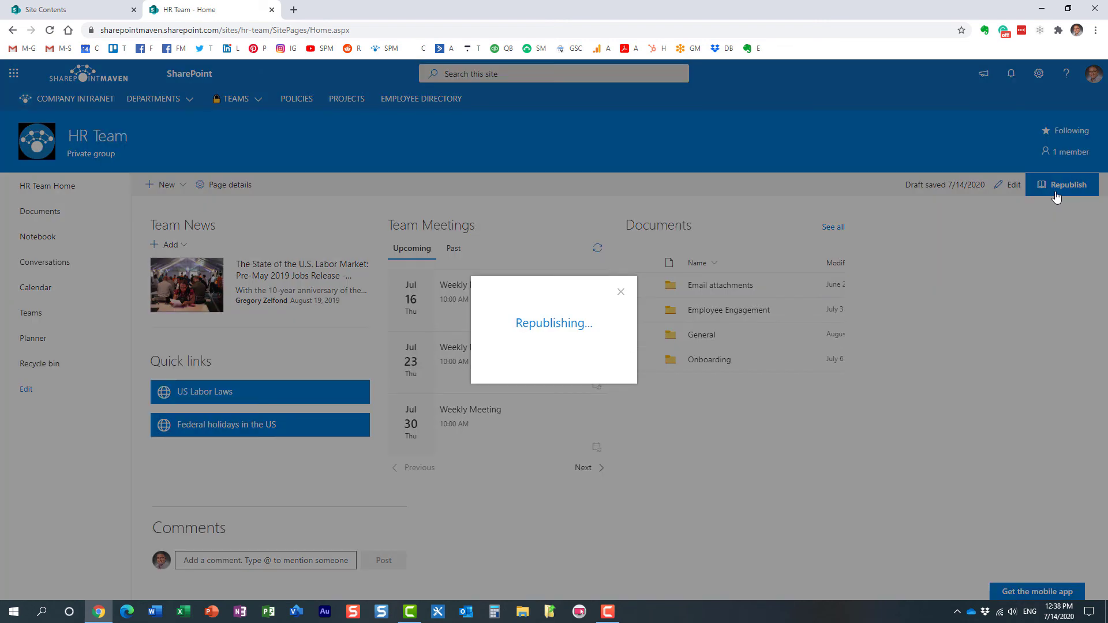